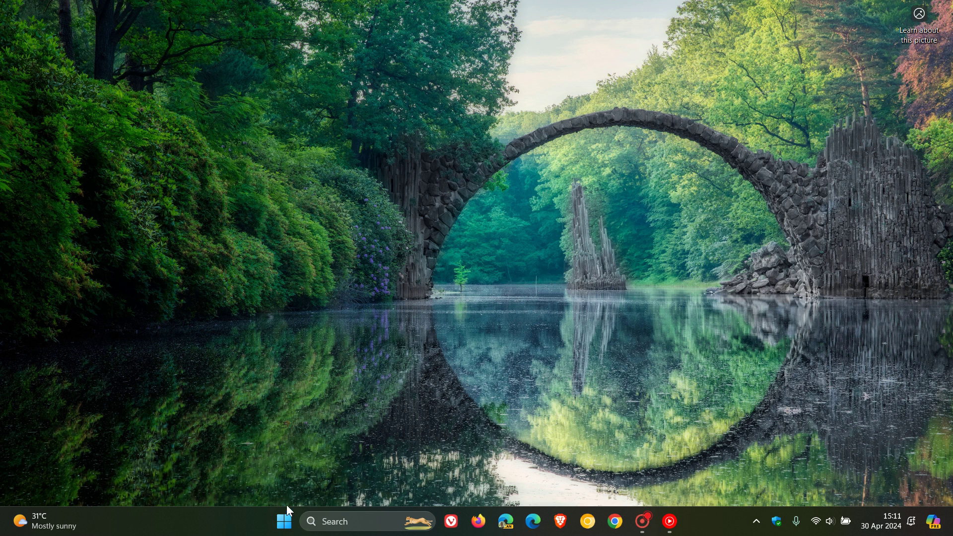
- Open Settings from Start and go to Personalization > Lock screen
click(286, 527)
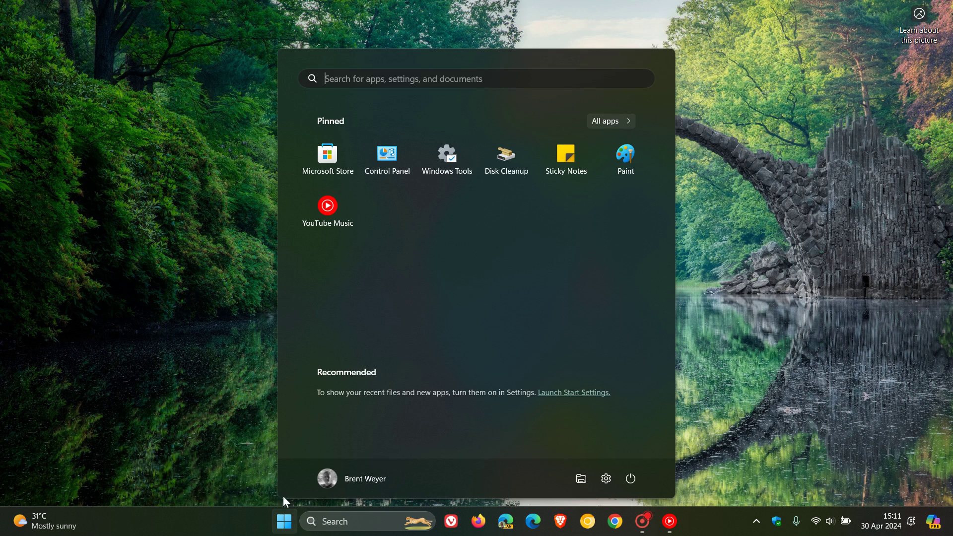
click(606, 480)
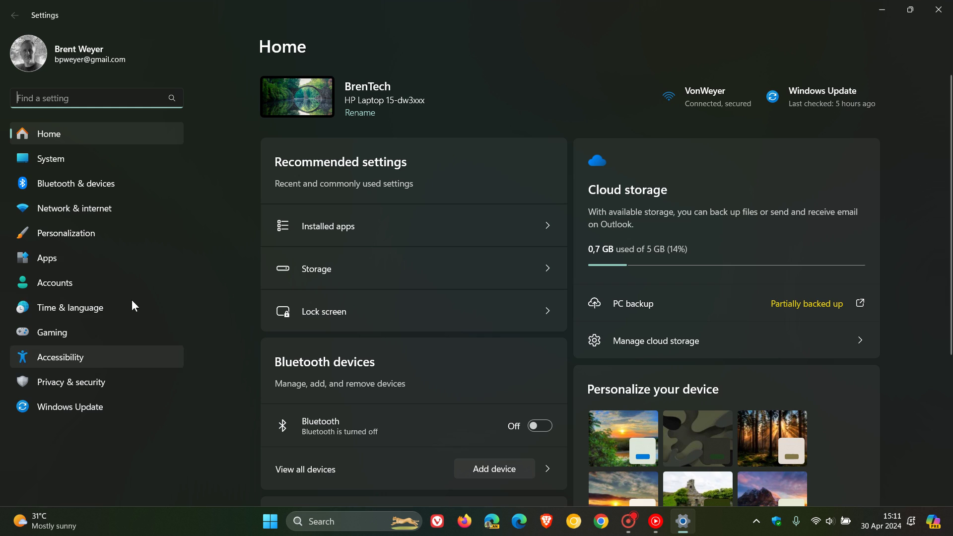
click(90, 233)
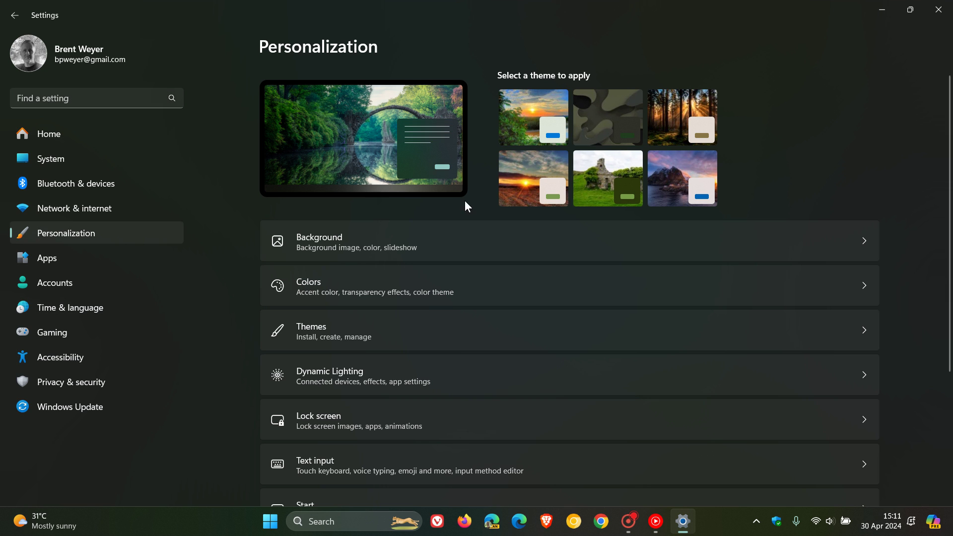
click(556, 424)
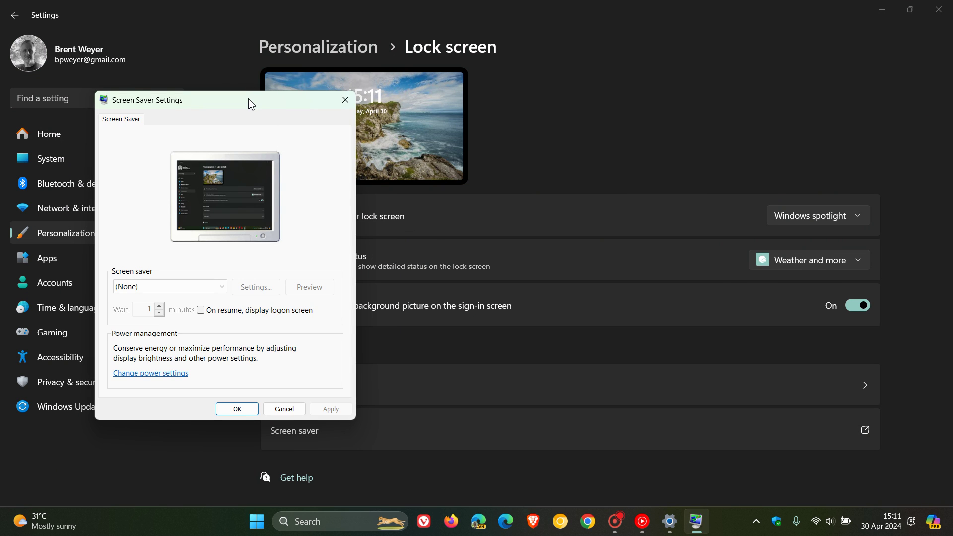
- Centre the Screen Saver Settings dialog, minimise the Settings window, and open the screen saver list
drag(248, 98, 541, 117)
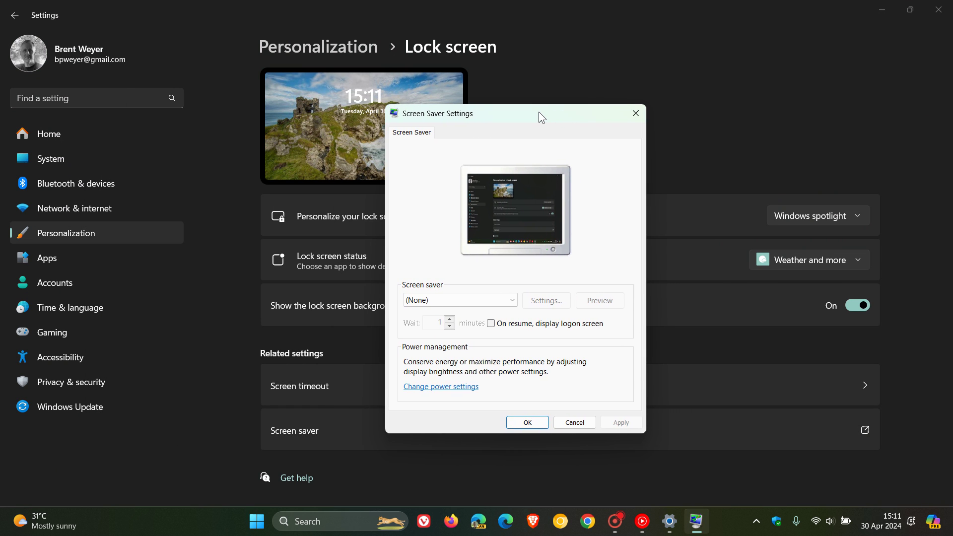
click(878, 11)
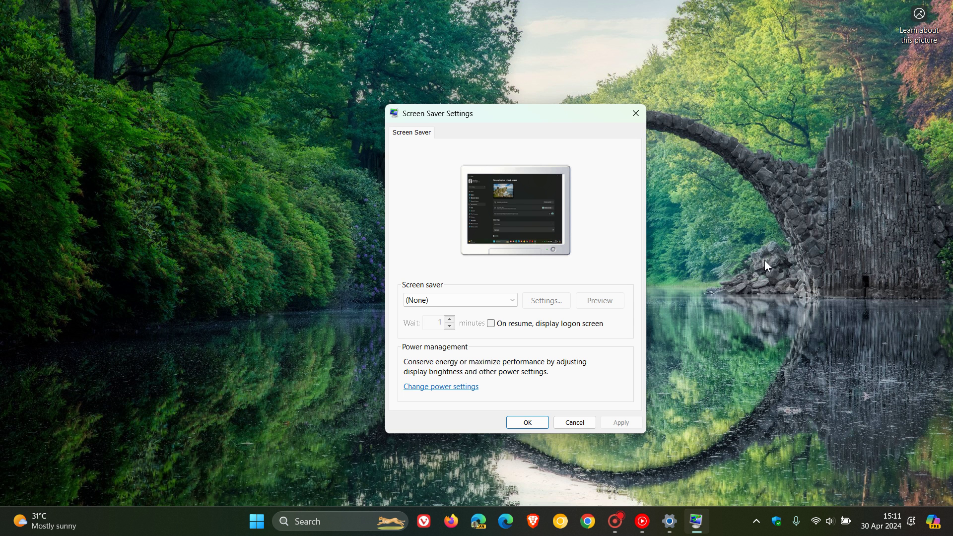
drag(575, 118, 549, 115)
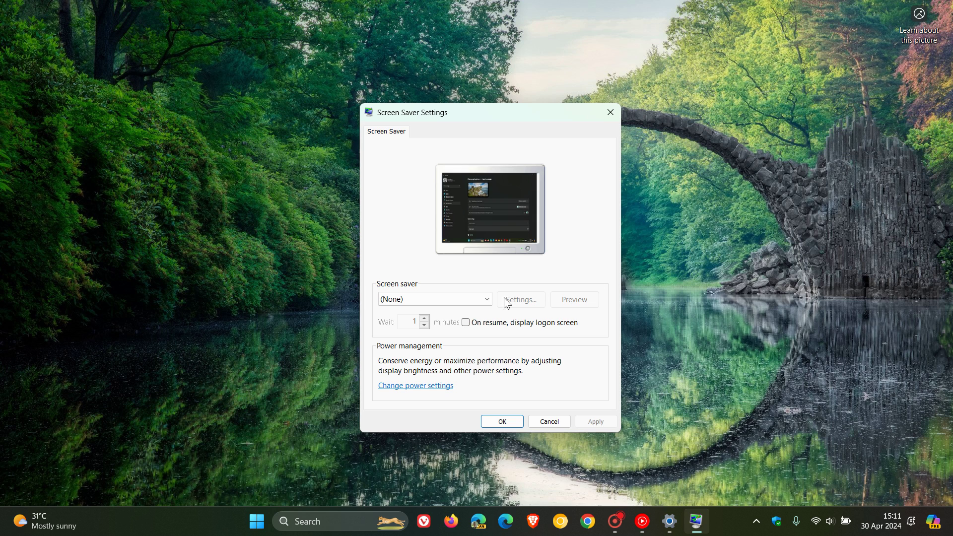
click(488, 298)
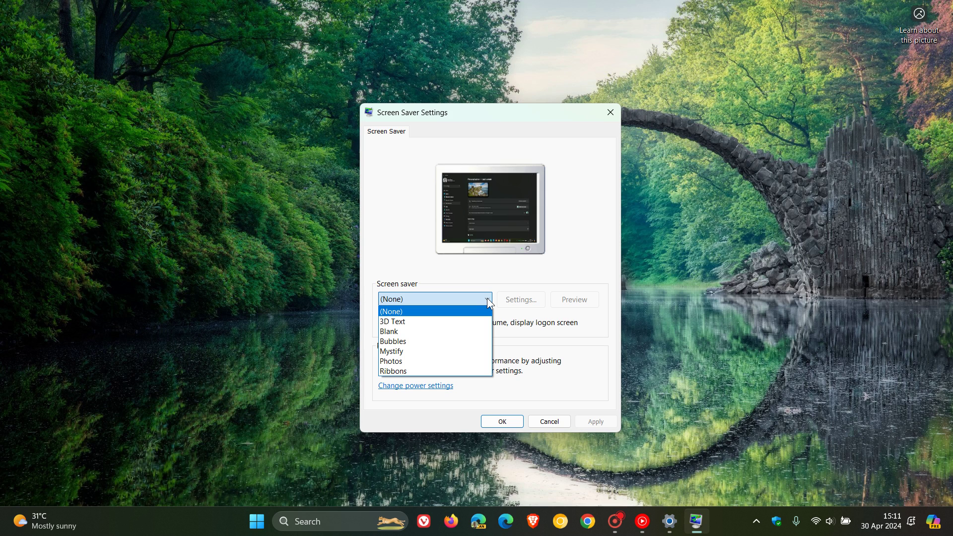
click(417, 195)
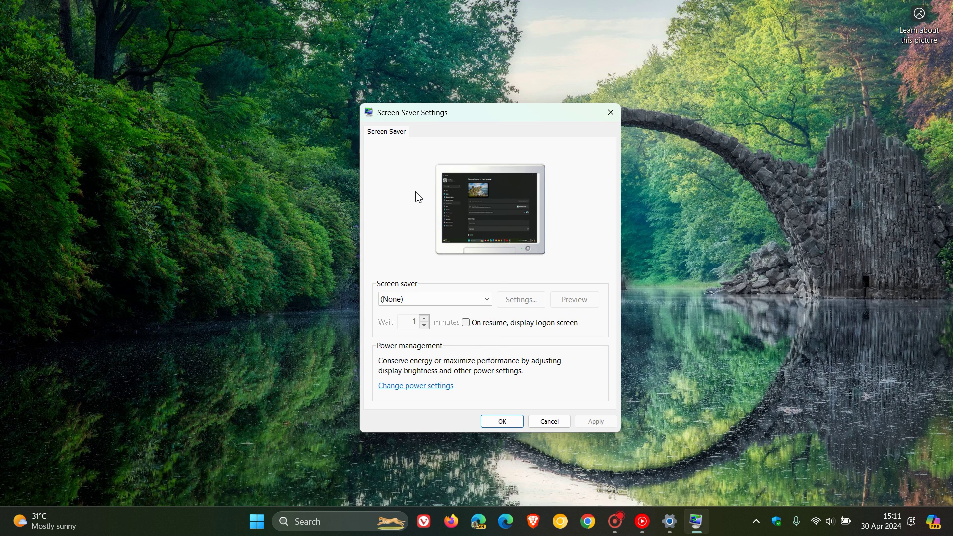
click(481, 299)
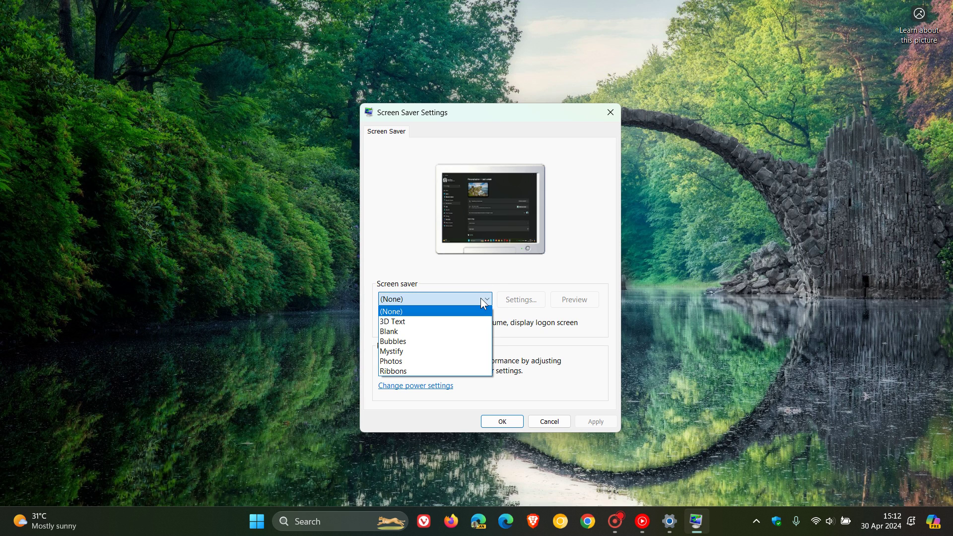
- Choose 3D Text and inspect its options, leaving the custom text 'Windows' unchanged
click(468, 324)
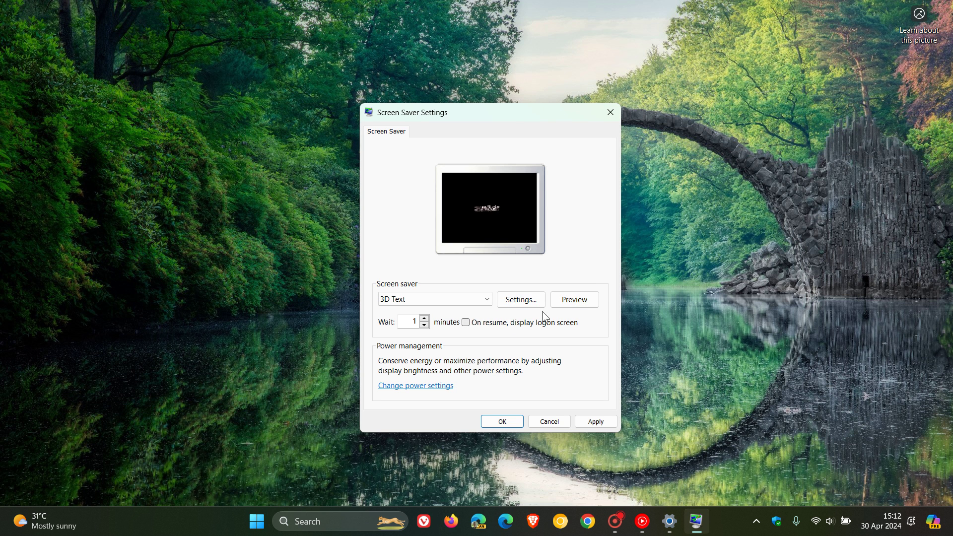
click(519, 302)
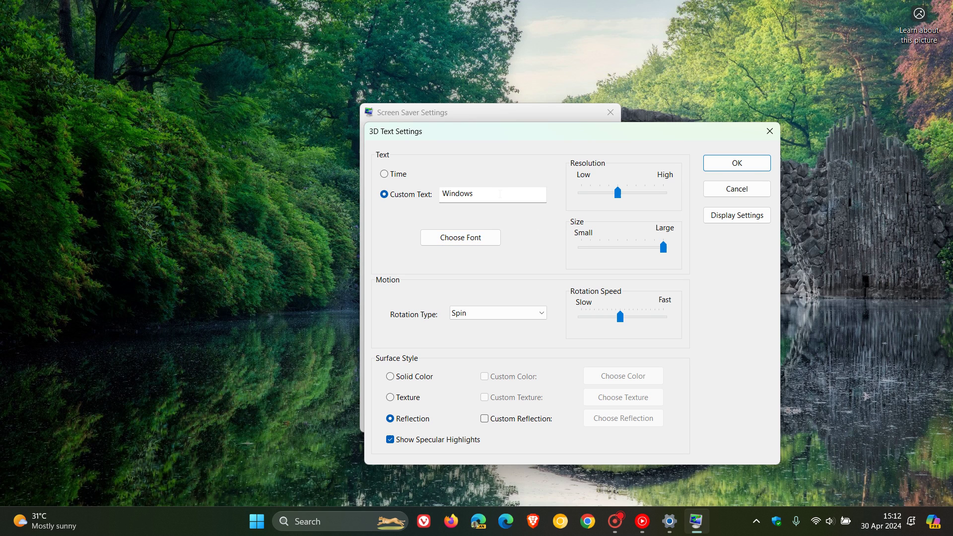
click(501, 194)
click(770, 134)
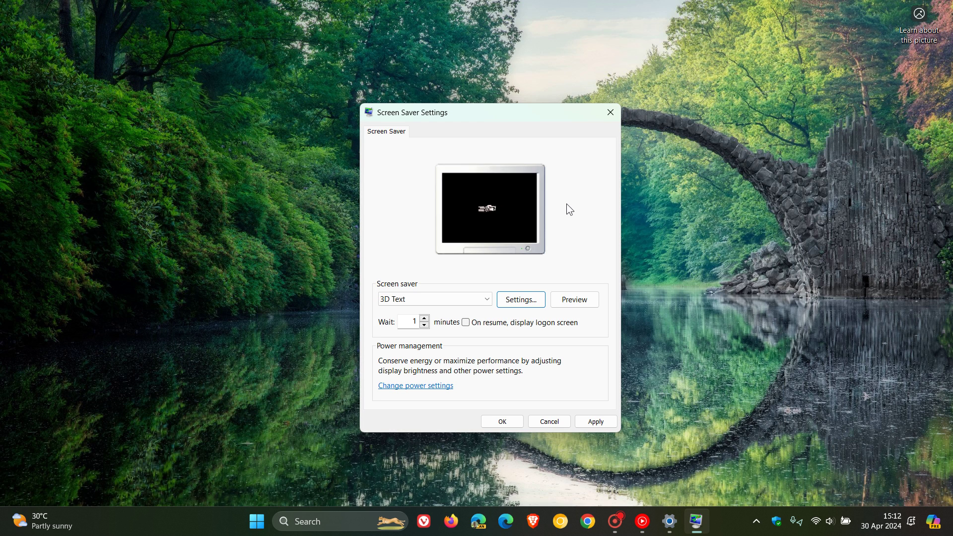
- Try Blank, preview Bubbles full screen twice, then settle on Mystify
click(489, 304)
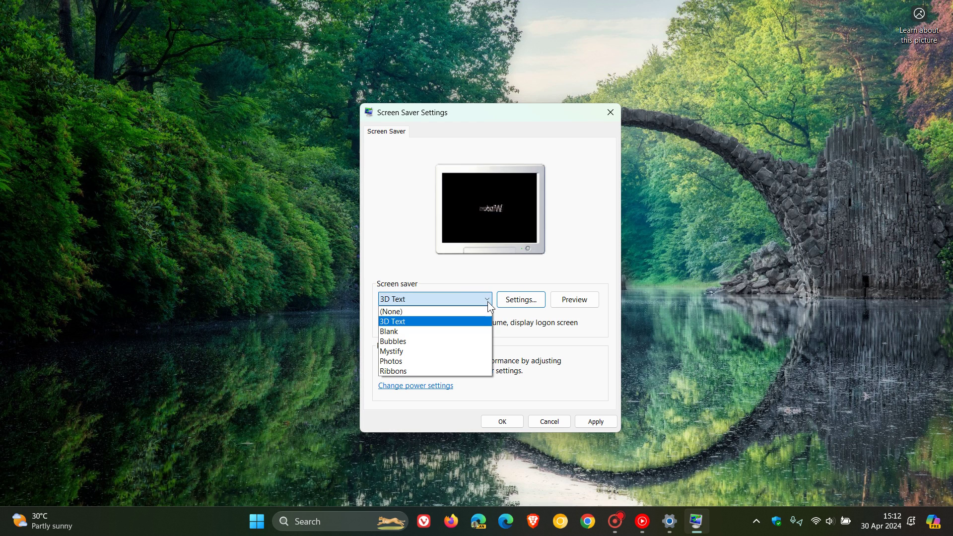
click(468, 331)
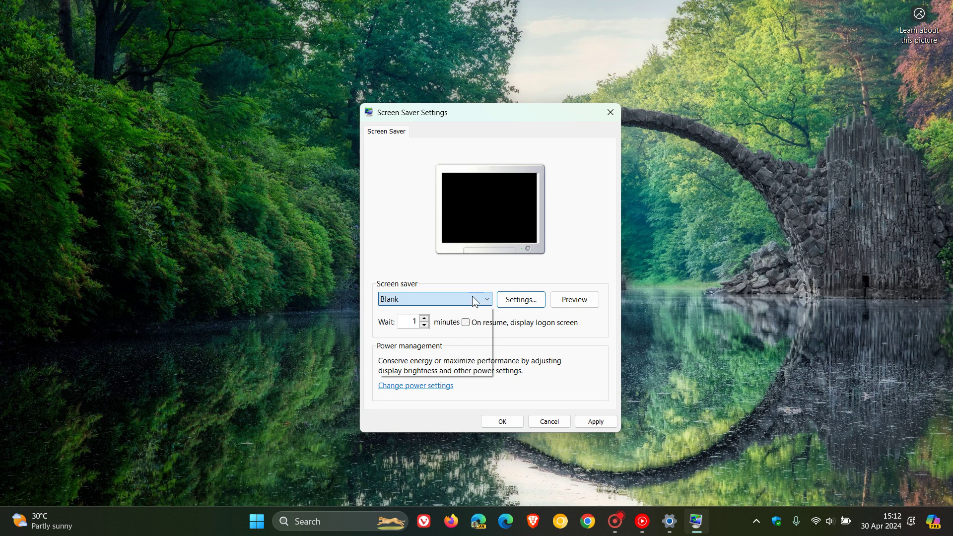
click(472, 298)
click(463, 342)
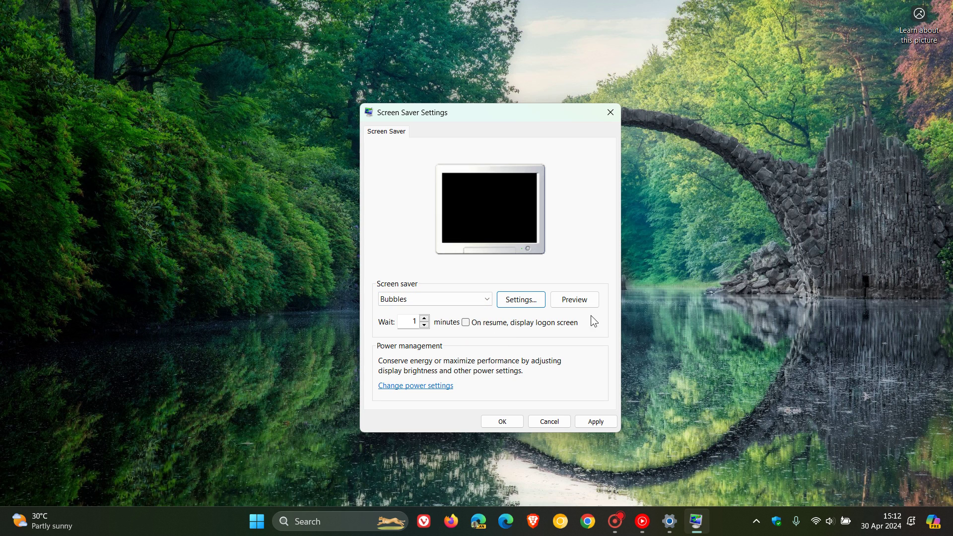
click(577, 300)
click(575, 299)
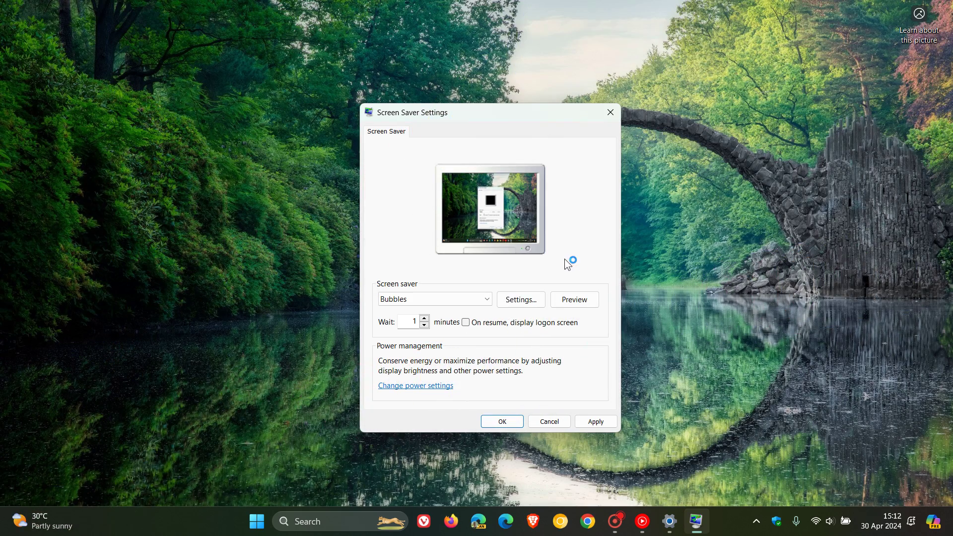
click(484, 299)
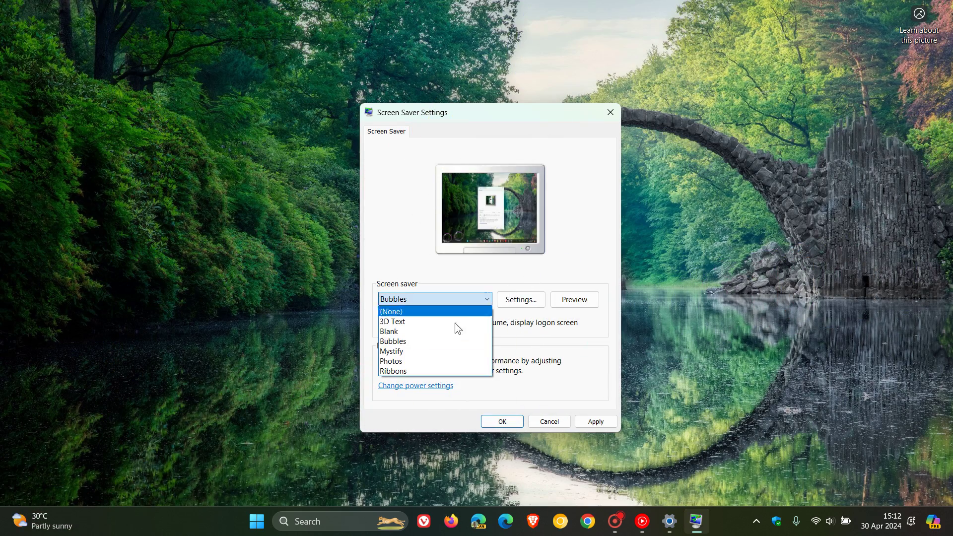
click(443, 350)
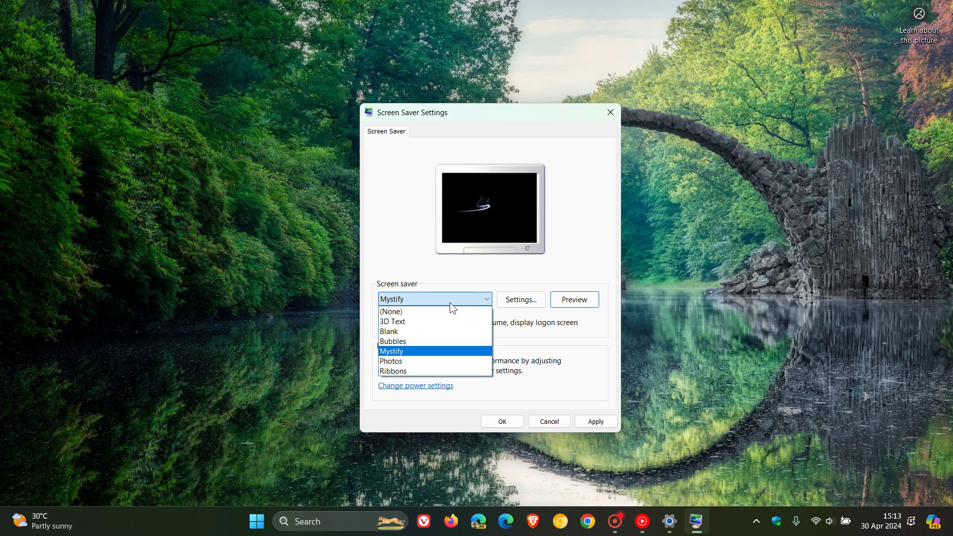
- Select Photos and view its slideshow options, cancelling without changes
click(445, 362)
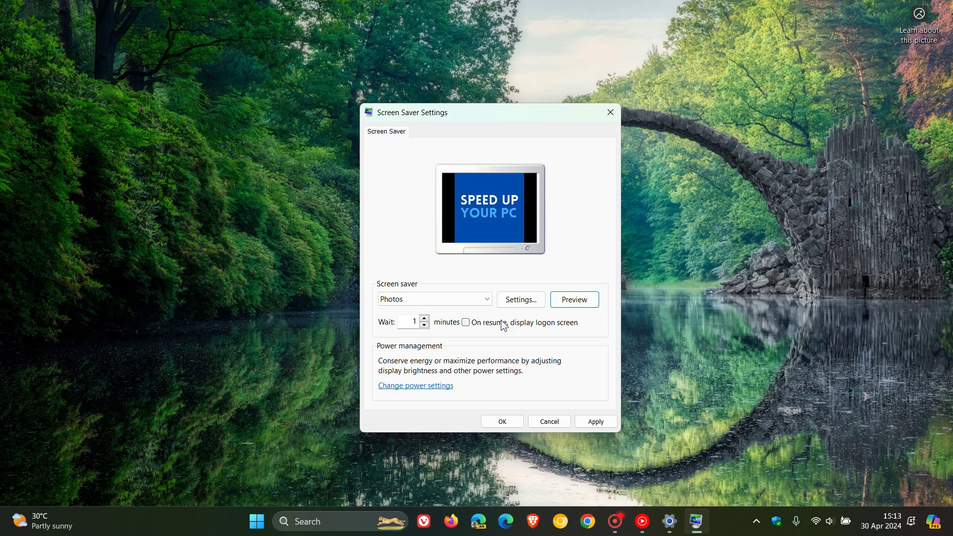
click(517, 301)
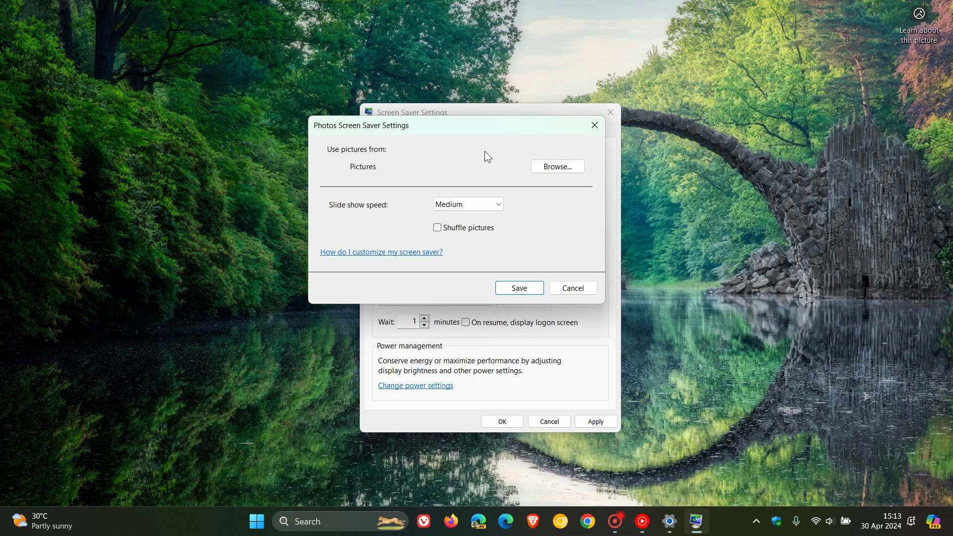
click(572, 288)
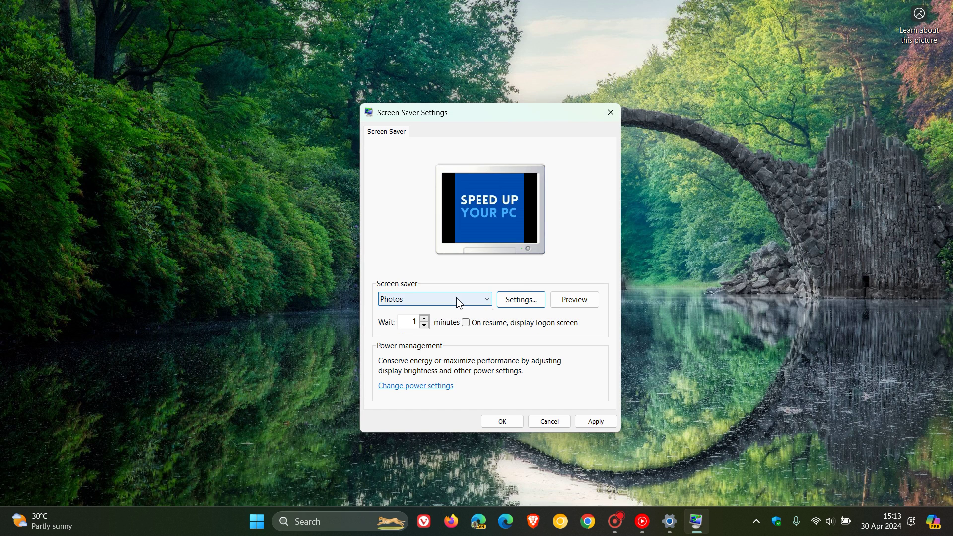
click(457, 298)
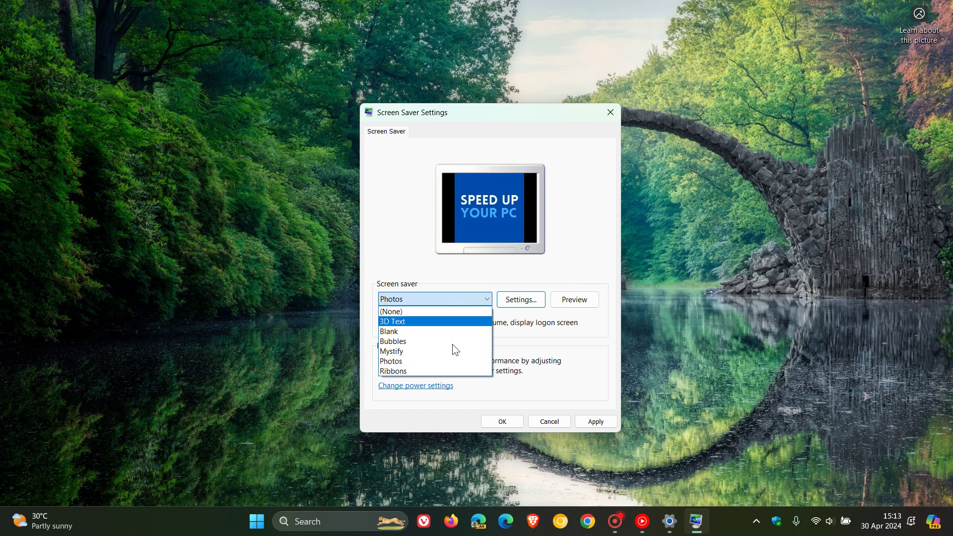
- Choose Ribbons, raise the wait time to 15 minutes, and apply it
click(447, 371)
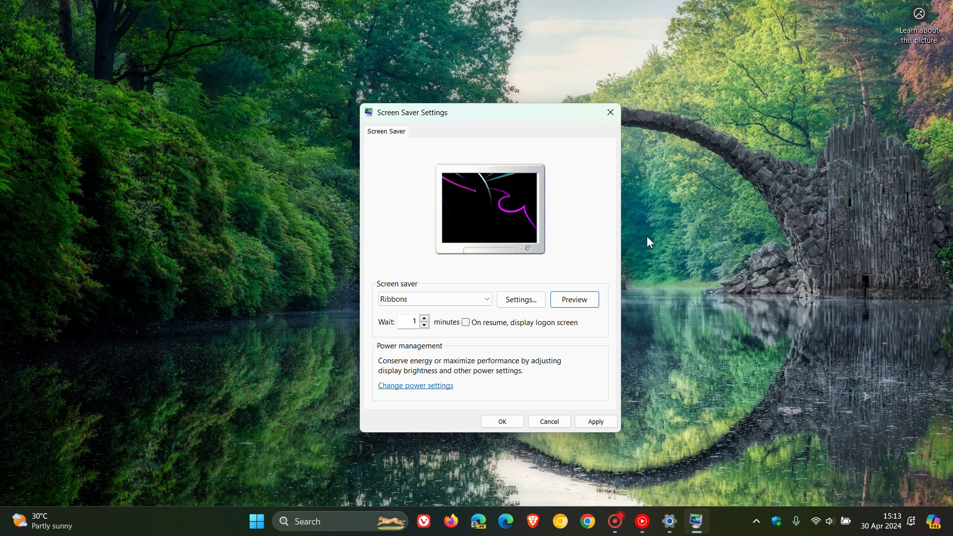
click(424, 326)
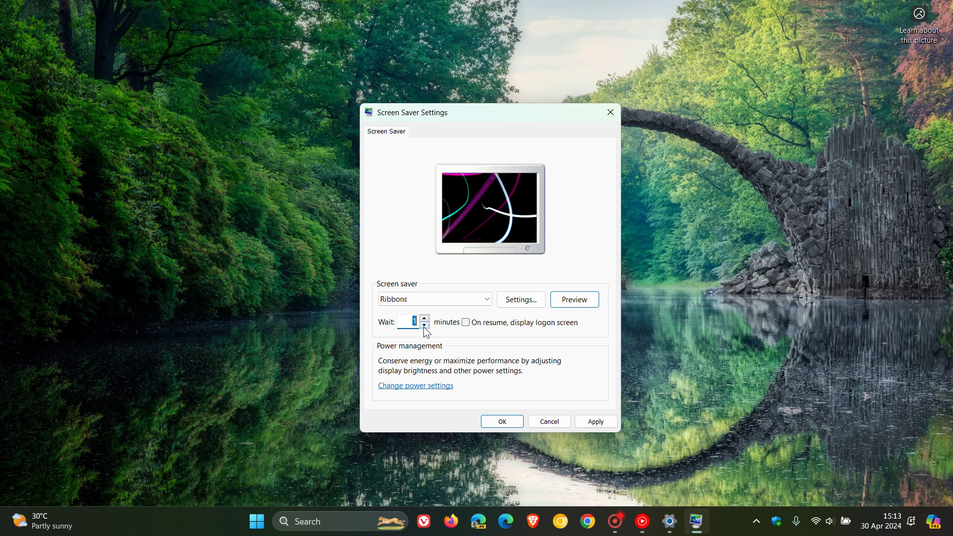
click(424, 319)
drag(425, 319, 425, 320)
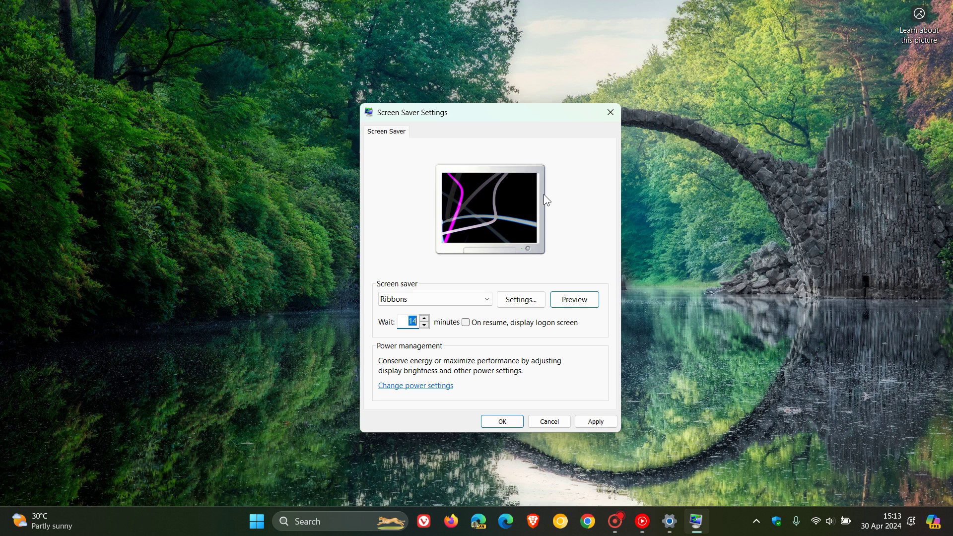
click(425, 320)
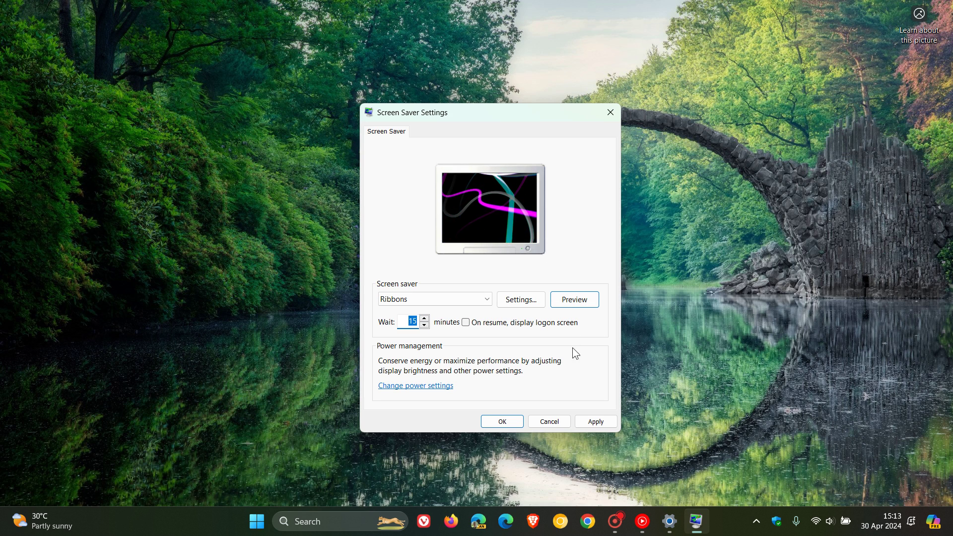
click(583, 424)
click(503, 421)
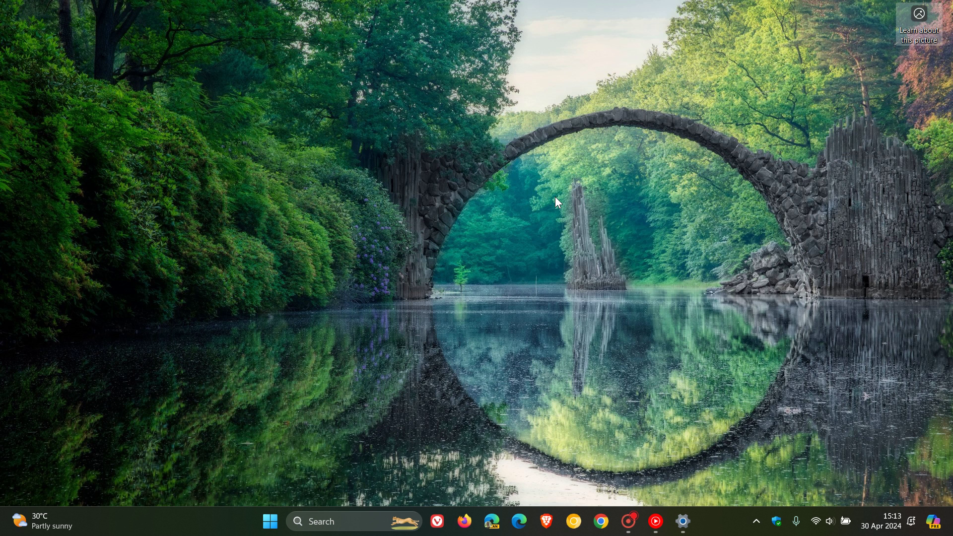